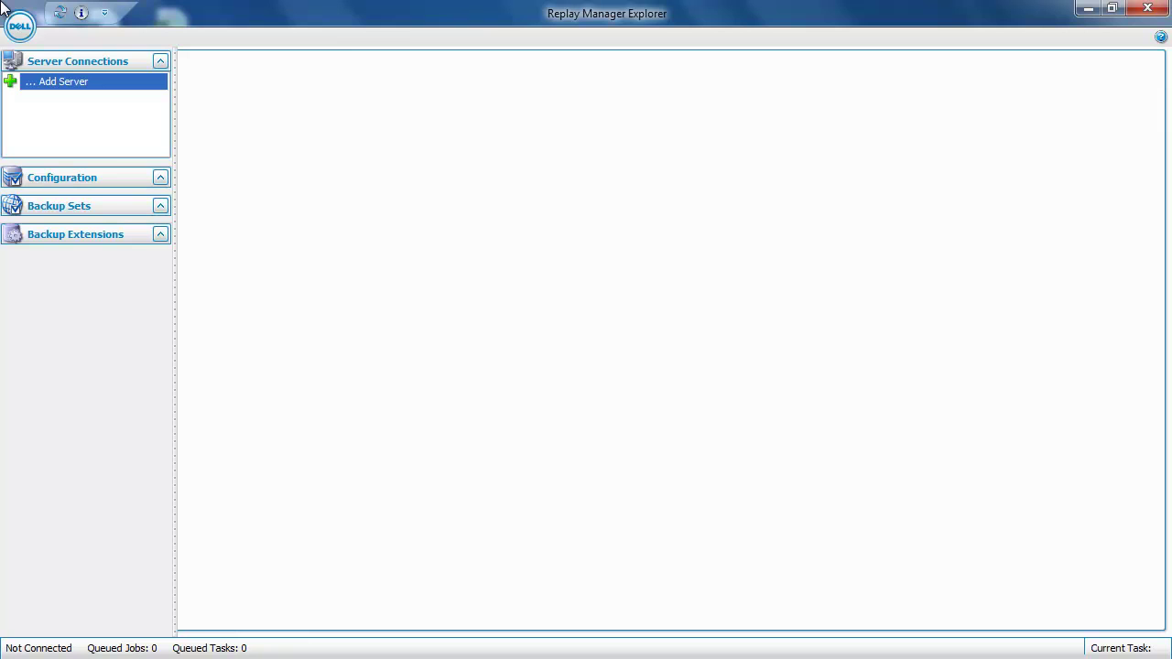
# Step: Add a server named SQLProd and connect to it
pyautogui.click(46, 82)
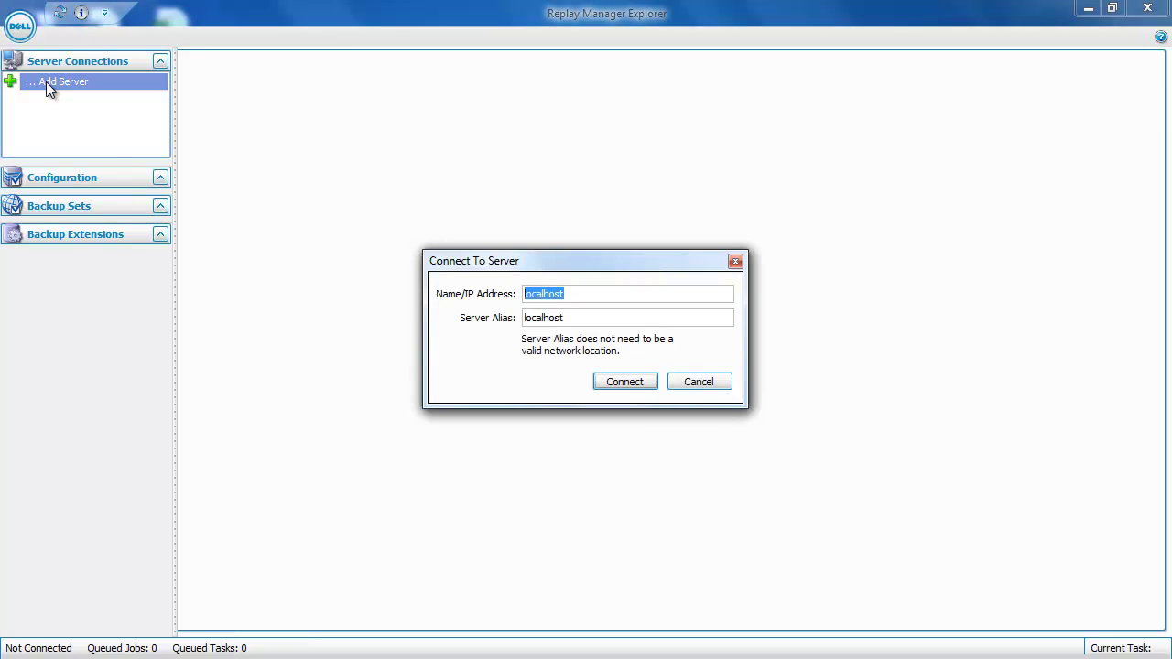
pyautogui.write('SQLProd')
pyautogui.click(629, 384)
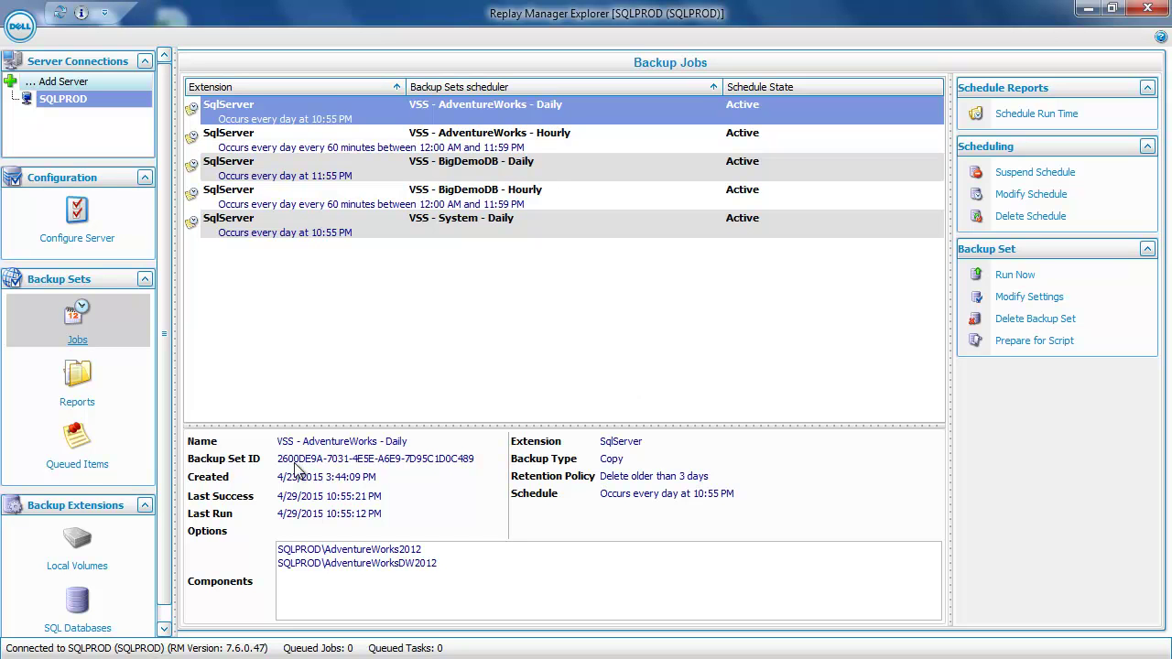
# Step: Show SQL Databases under Backup Extensions to list SQLPROD's databases
pyautogui.click(79, 620)
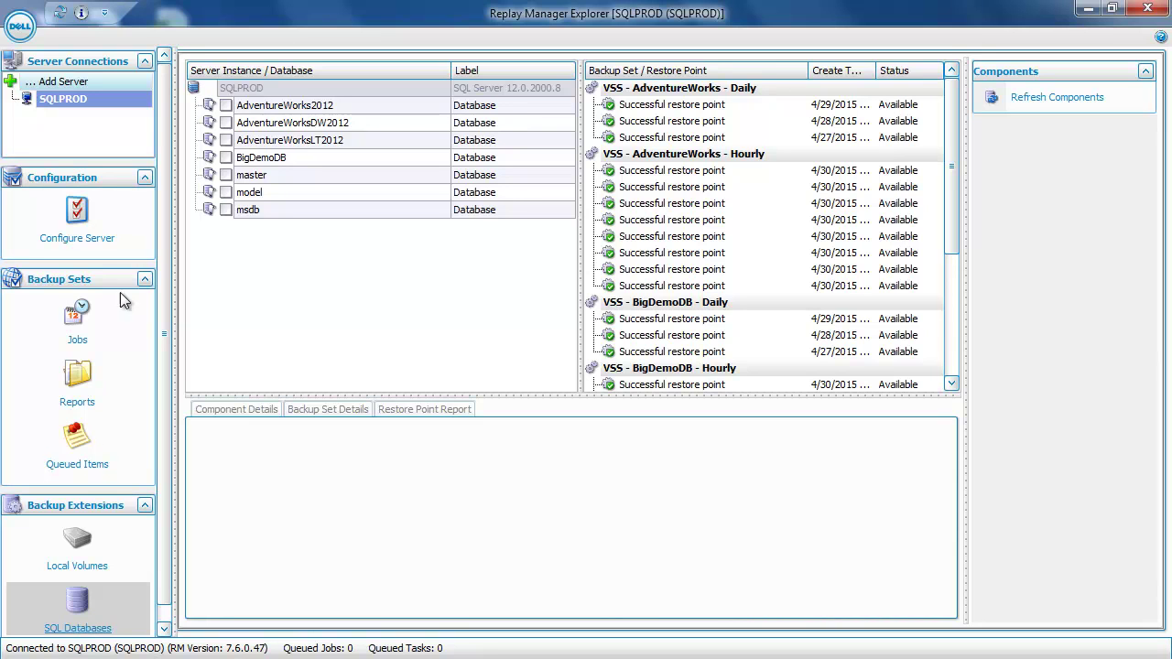
# Step: Tick BigDemoDB and start a new backup set for it
pyautogui.click(226, 158)
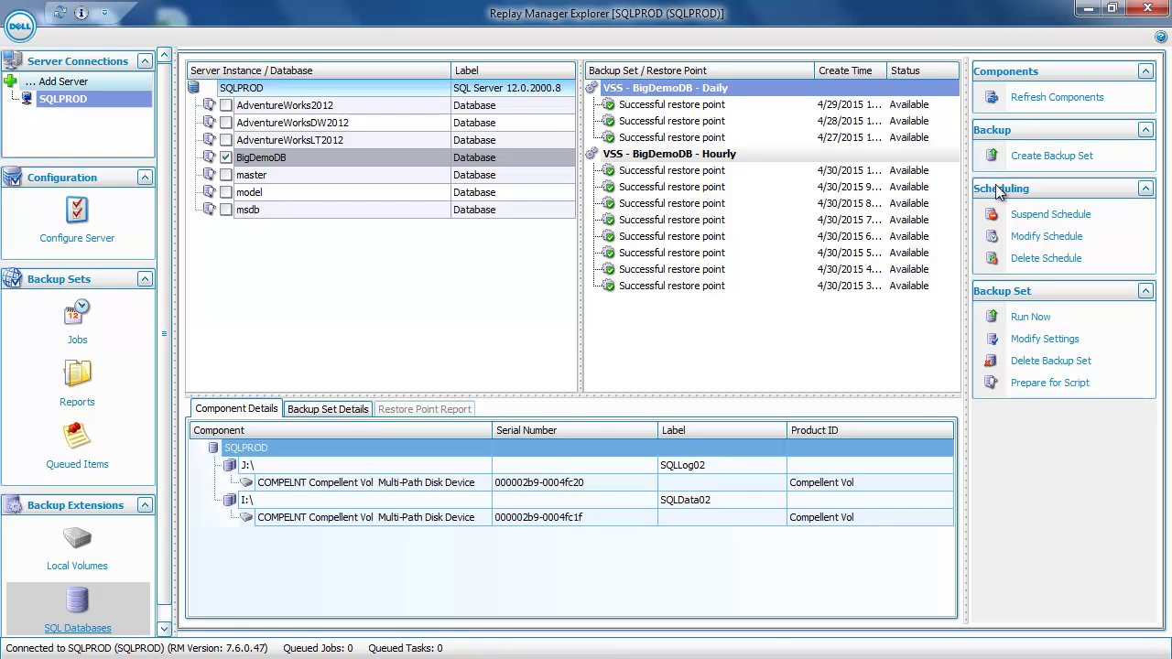
pyautogui.click(1030, 160)
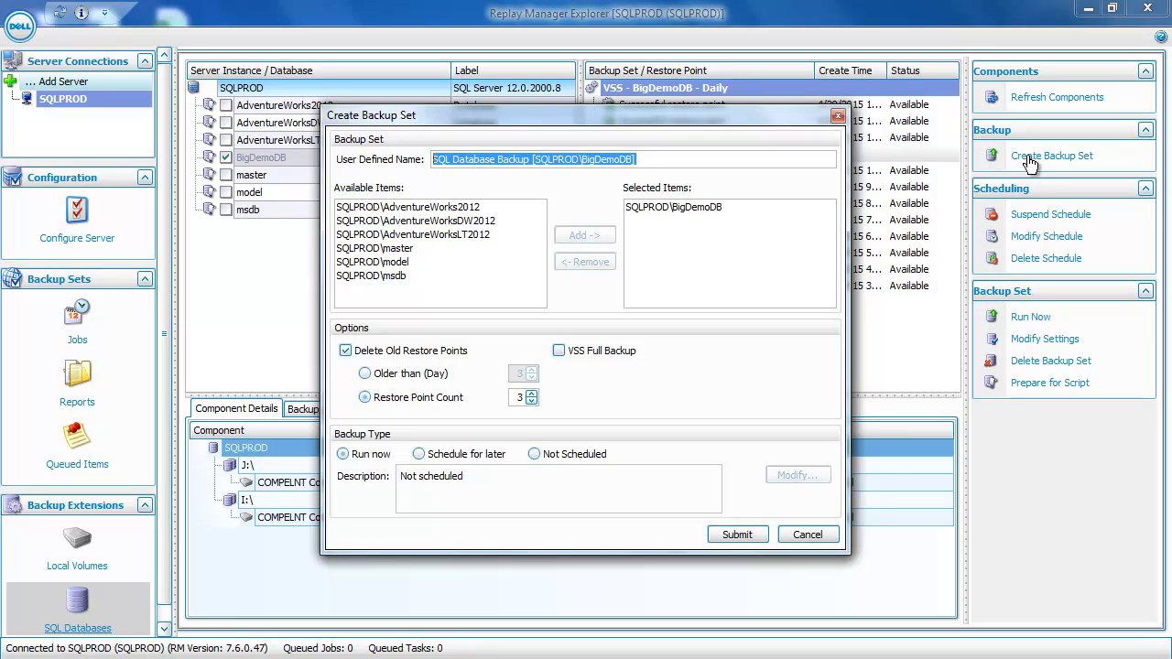
# Step: Name the backup set 'VSS - Demo' and choose Schedule for later
pyautogui.write('VSS - Demo')
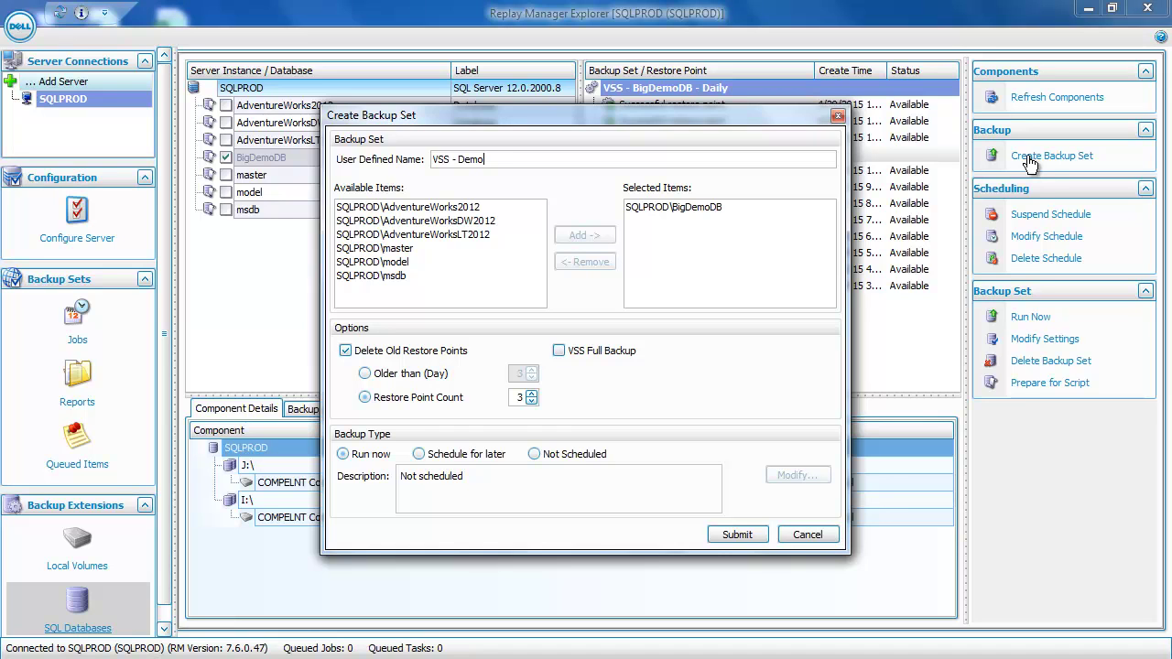
pyautogui.click(477, 458)
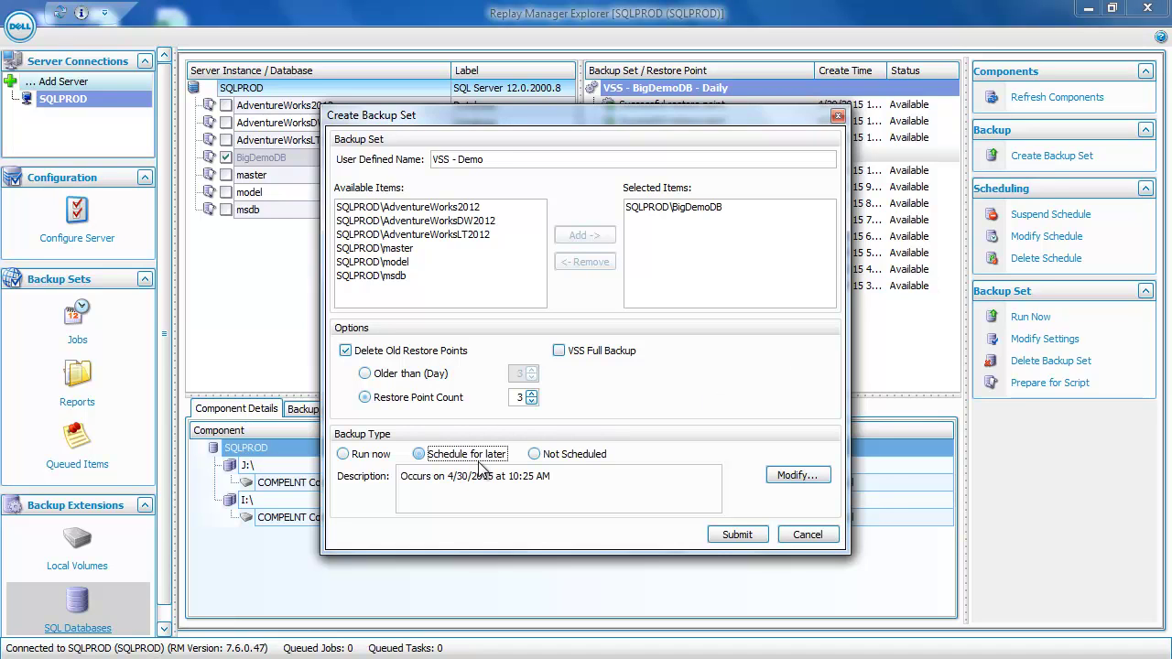
# Step: Switch the backup schedule type to Recurring
pyautogui.click(795, 475)
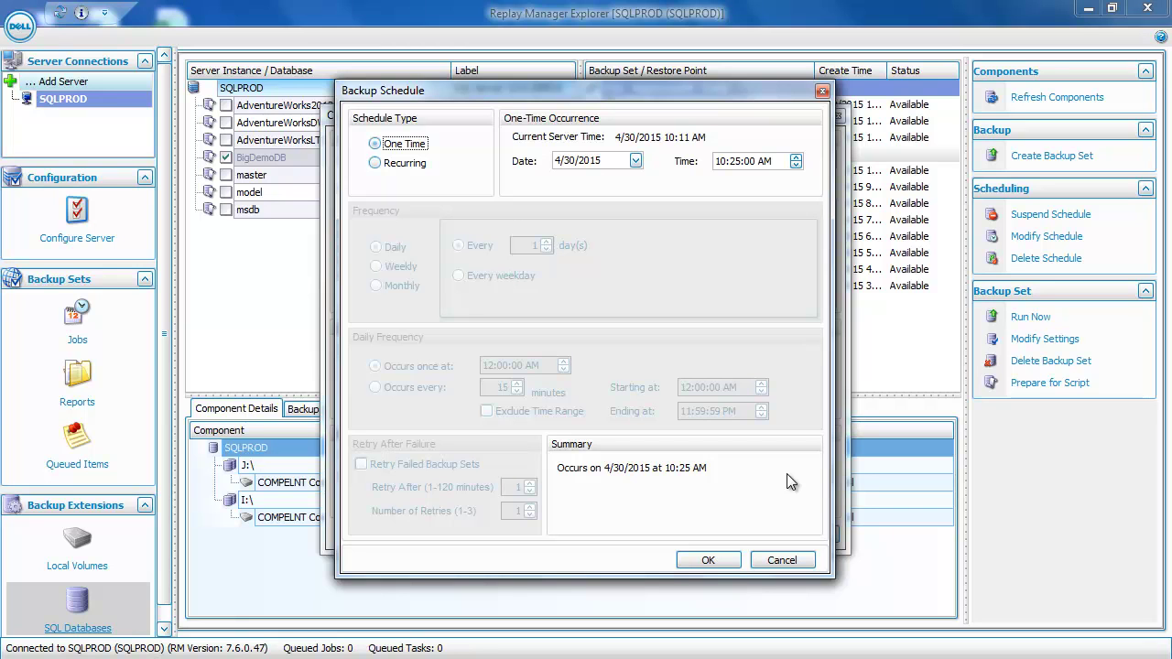
pyautogui.click(405, 165)
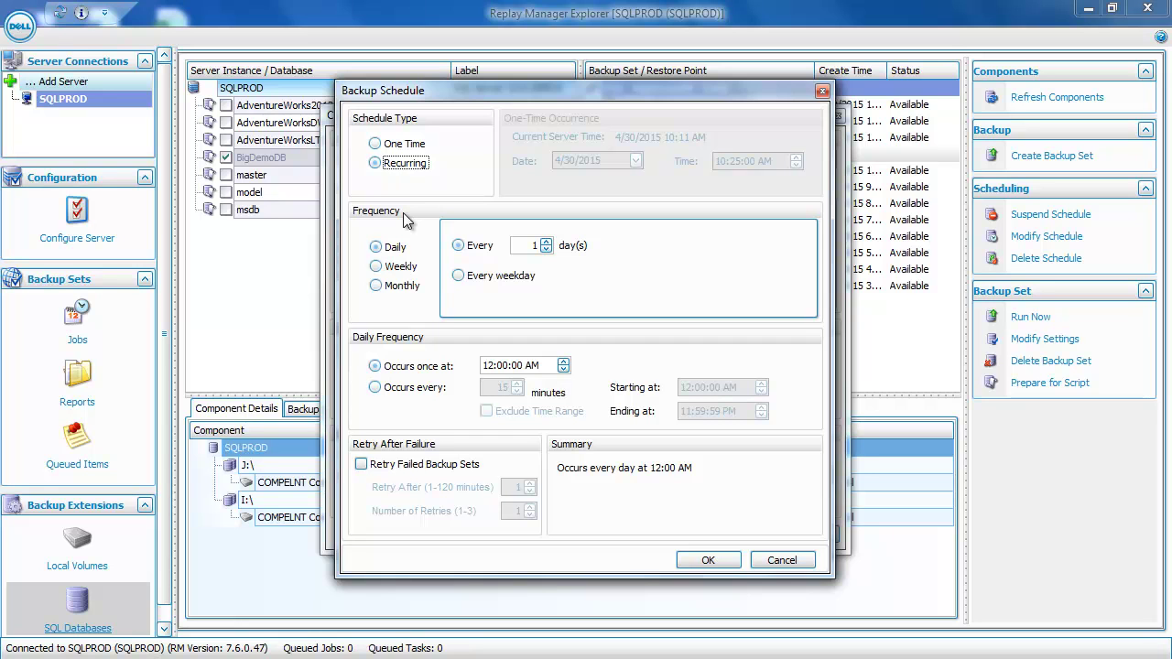
# Step: Set a 60-minute repeat with Exclude Time Range, then switch back to once daily
pyautogui.click(432, 390)
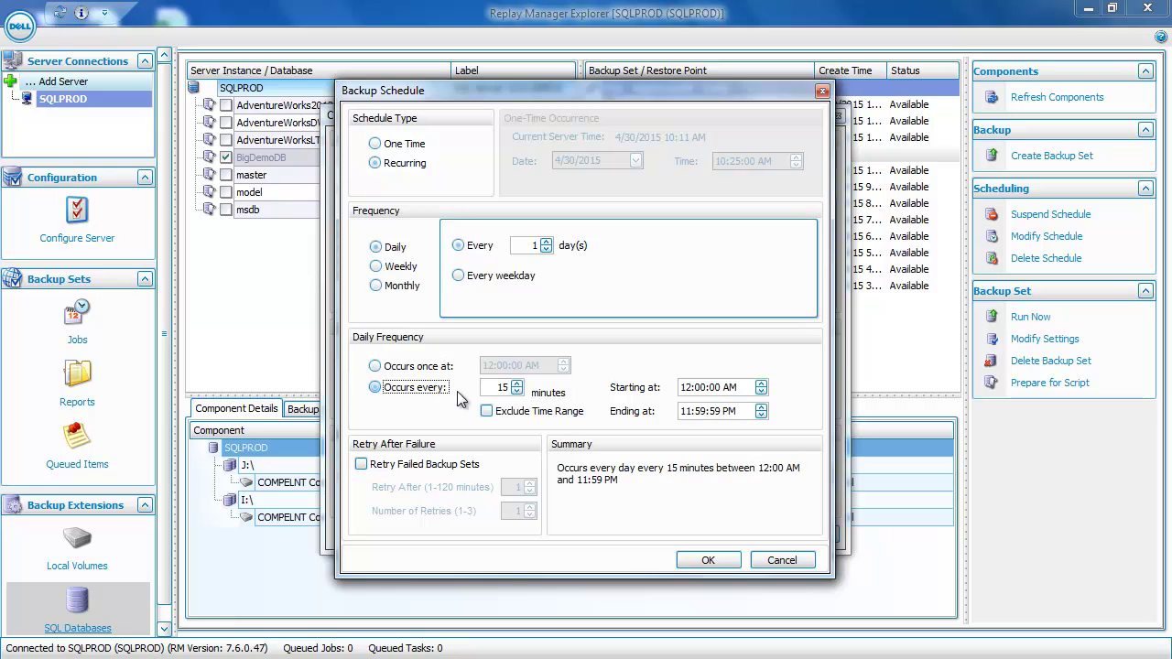
pyautogui.click(517, 384)
pyautogui.click(517, 384)
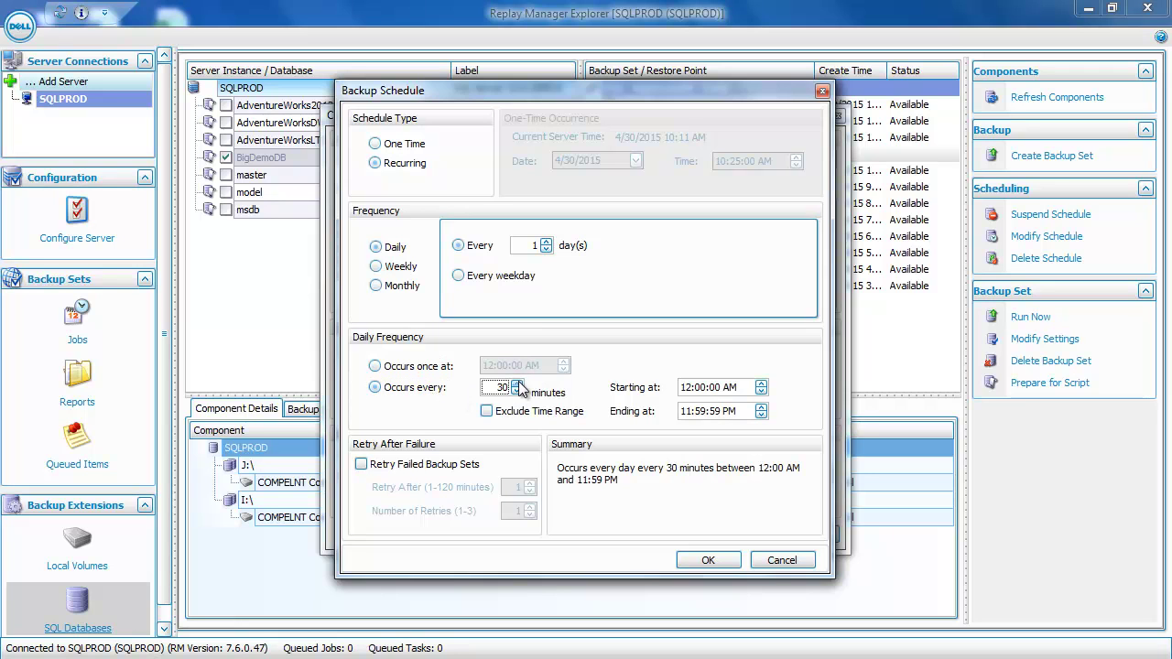
pyautogui.click(517, 384)
pyautogui.click(552, 411)
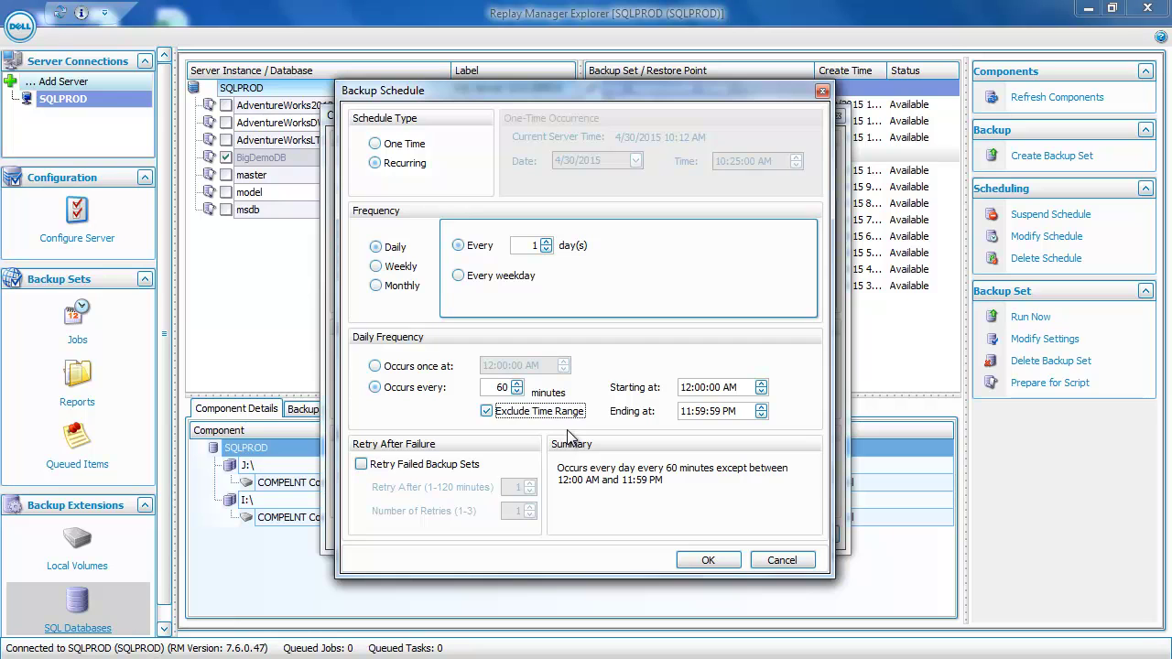
pyautogui.click(427, 385)
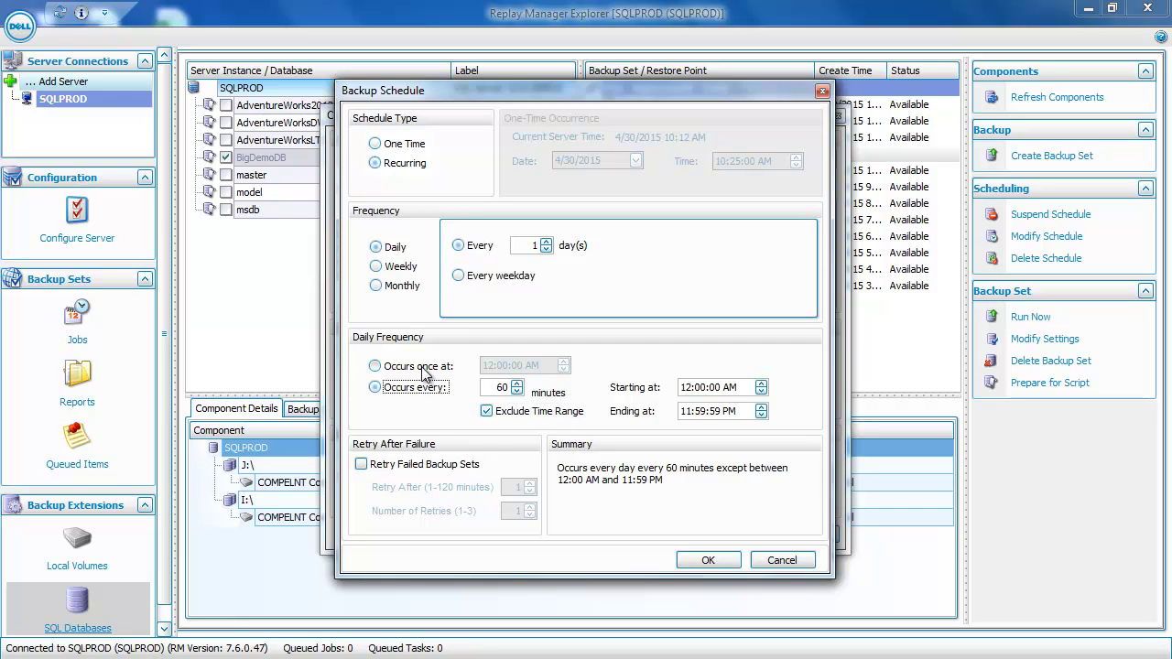
pyautogui.click(424, 370)
# Step: Set the daily run time to 10:00 PM
pyautogui.click(487, 365)
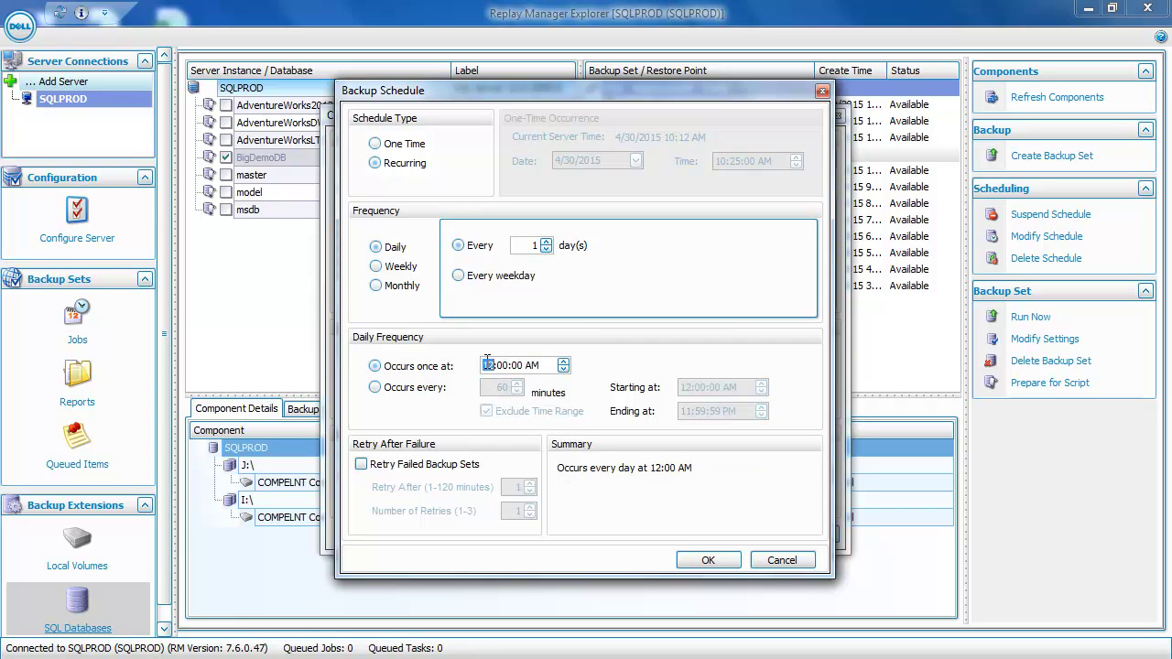
pyautogui.write('10')
pyautogui.press('Right')
pyautogui.press('Right')
pyautogui.write('p')
# Step: Retry failed backups 2 times after 5 minutes and save the schedule
pyautogui.click(425, 466)
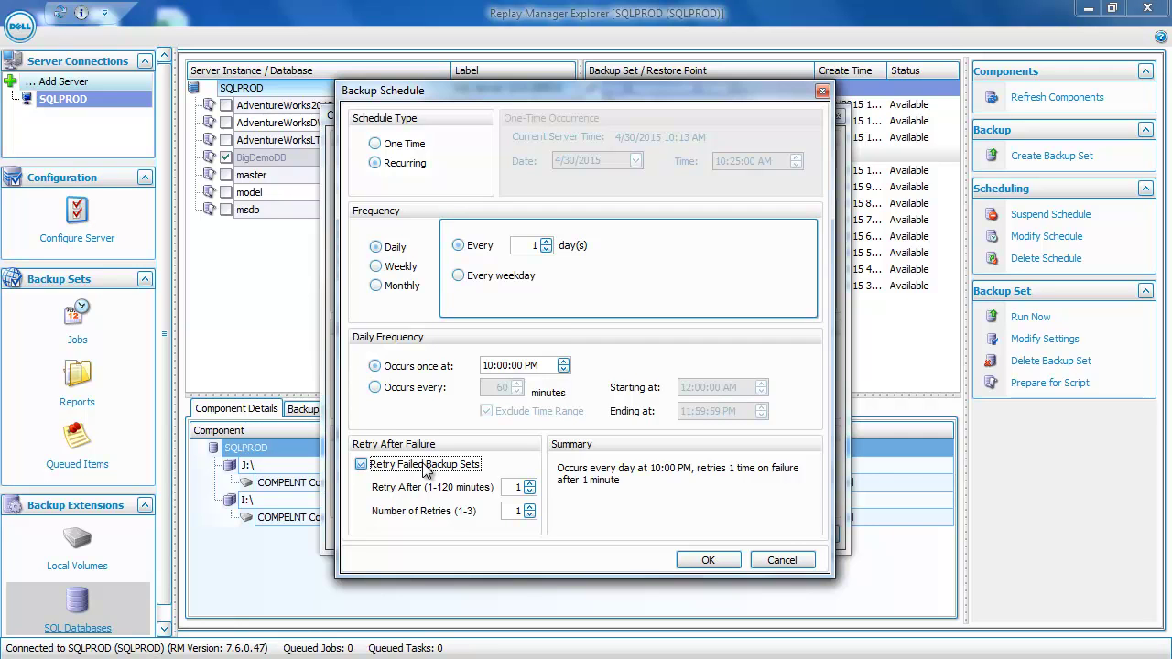
pyautogui.click(530, 484)
pyautogui.click(529, 484)
pyautogui.click(529, 484)
pyautogui.click(529, 485)
pyautogui.click(529, 506)
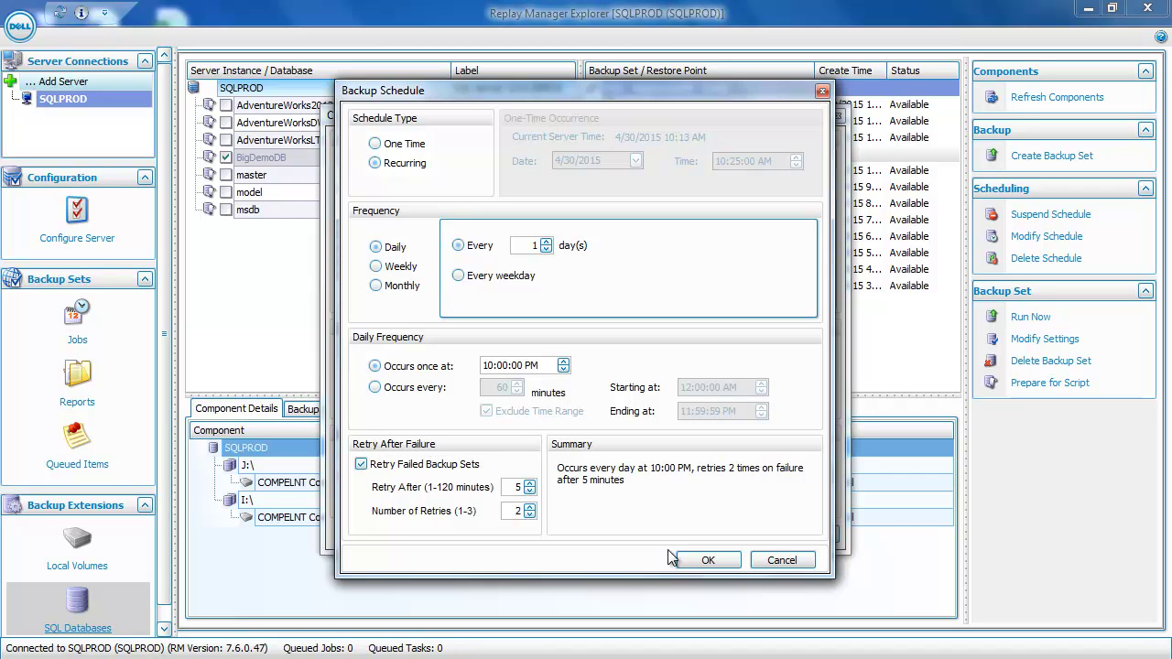
pyautogui.click(705, 559)
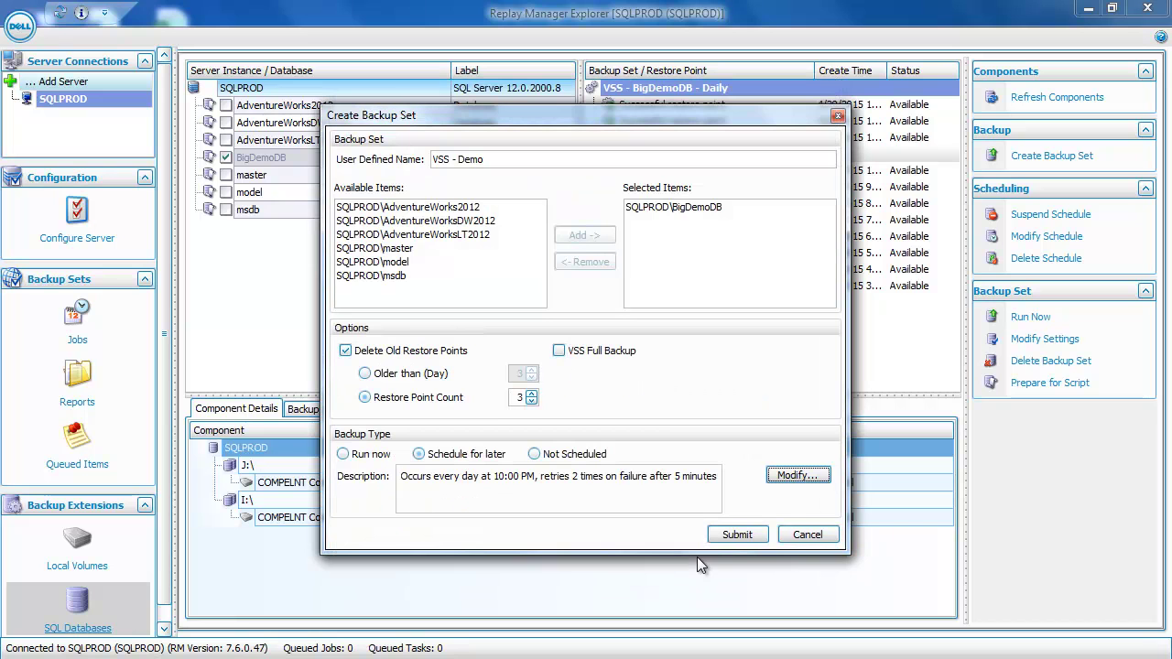
# Step: Submit the VSS - Demo backup set for BigDemoDB
pyautogui.click(733, 533)
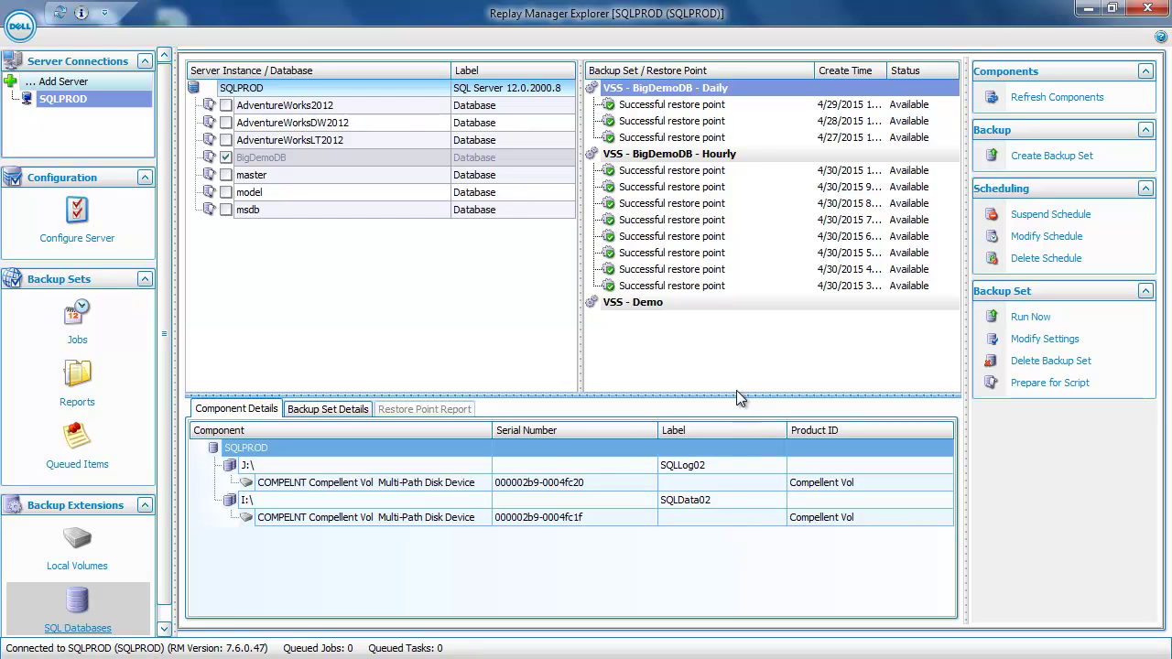
# Step: Run the VSS - Demo backup set now, confirming the off-schedule run
pyautogui.click(753, 304)
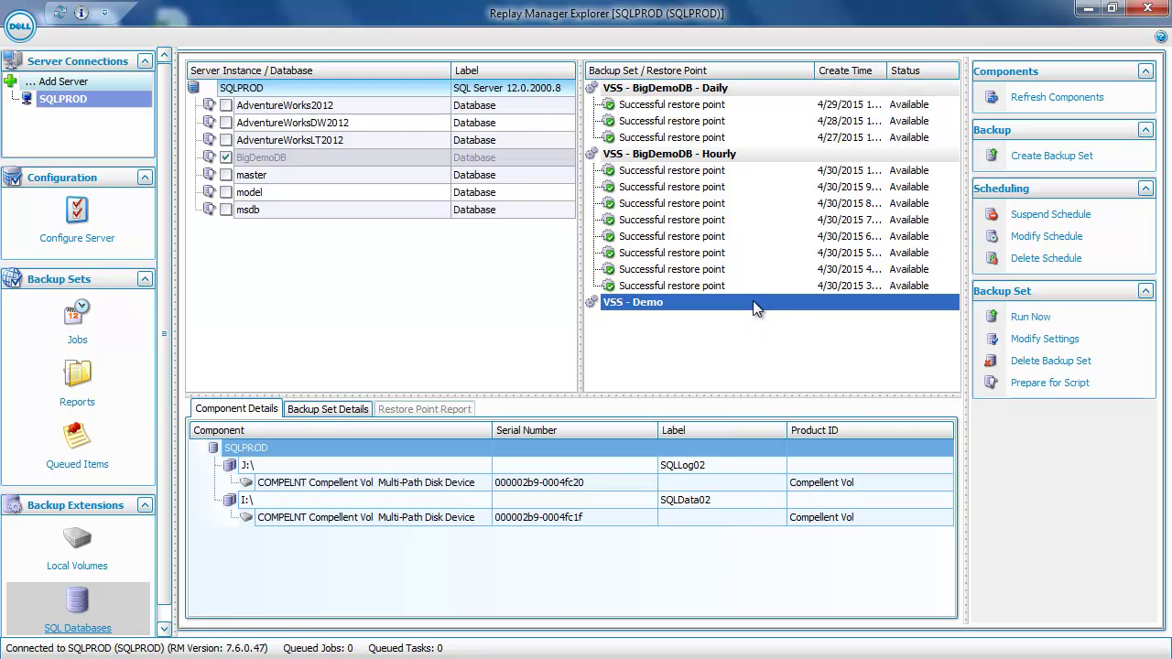
pyautogui.click(1030, 317)
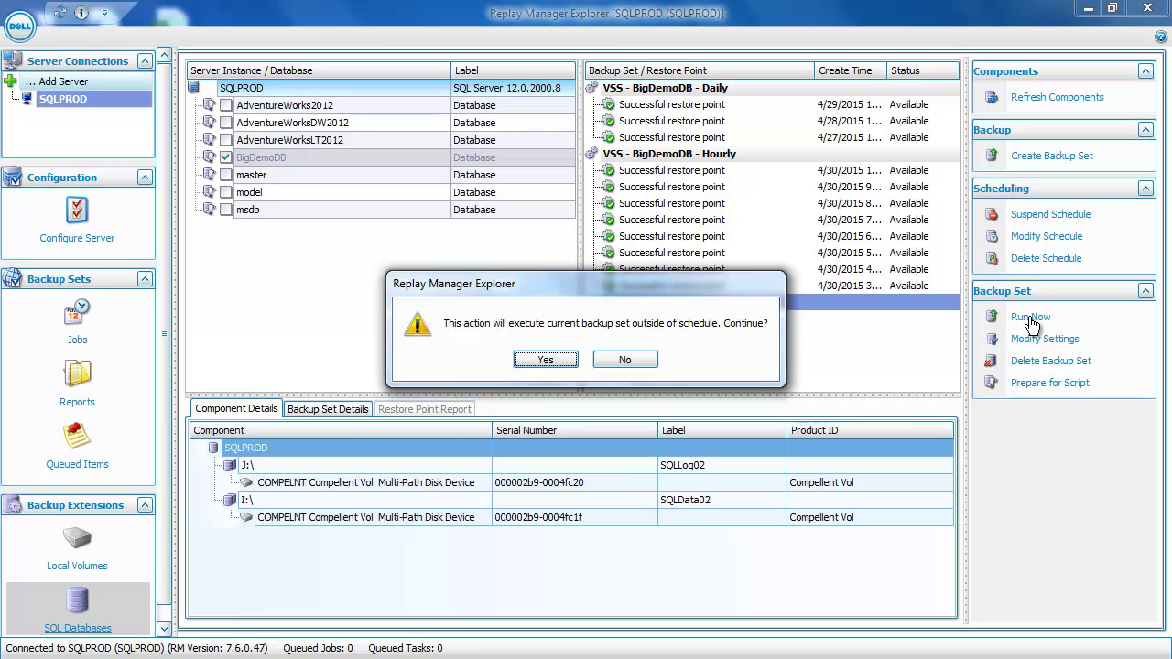
pyautogui.click(546, 359)
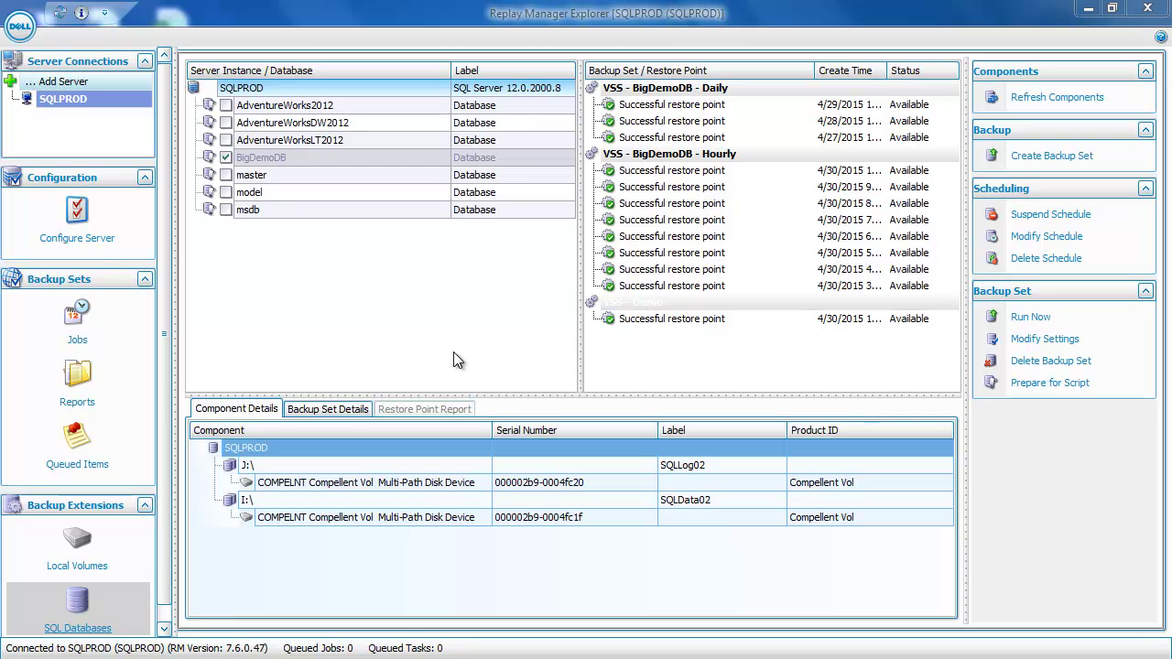
# Step: Untick BigDemoDB and tick AdventureWorks2012 to show only its restore points
pyautogui.click(226, 159)
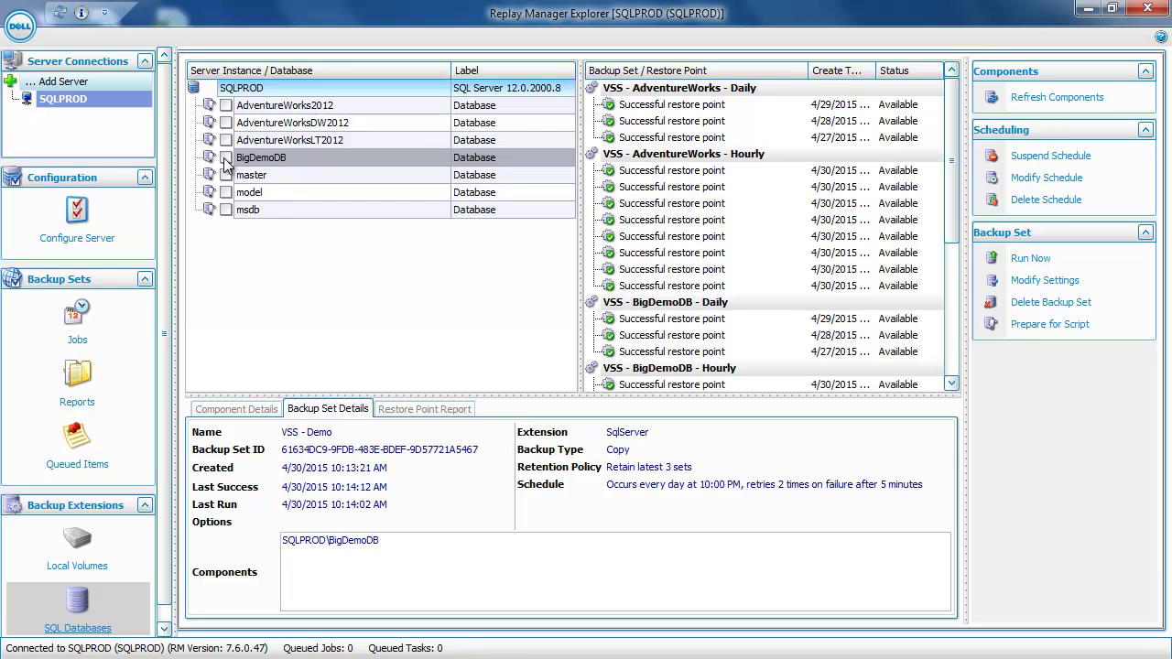
pyautogui.click(225, 106)
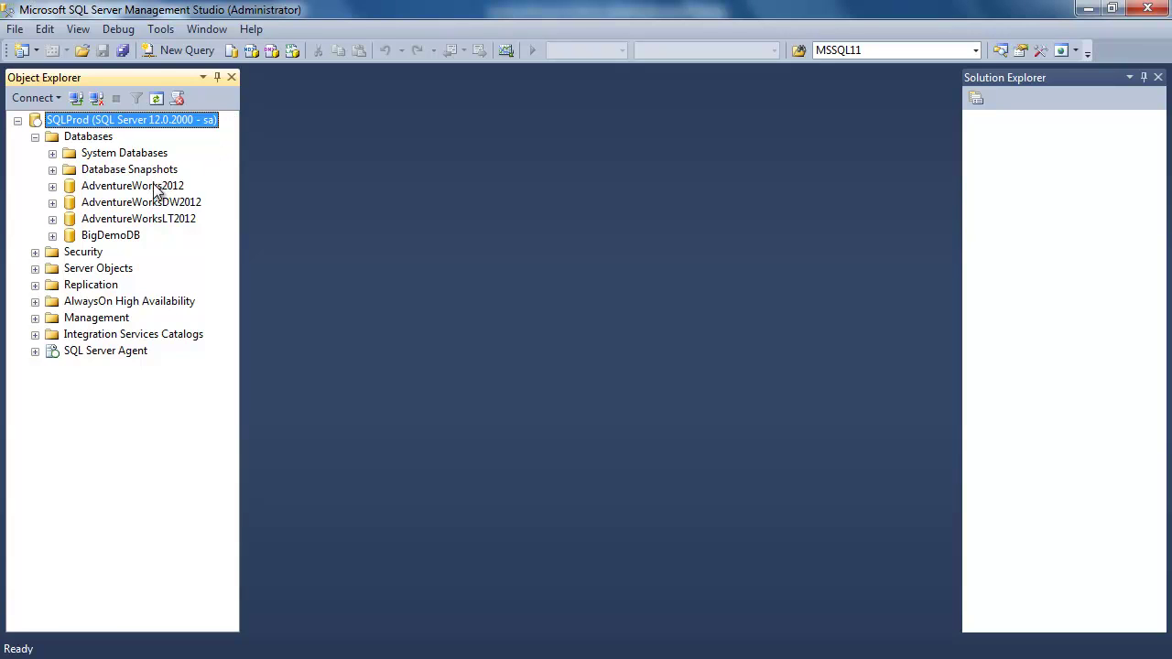
# Step: Delete the AdventureWorks2012 database in SSMS, closing its existing connections
pyautogui.rightClick(155, 186)
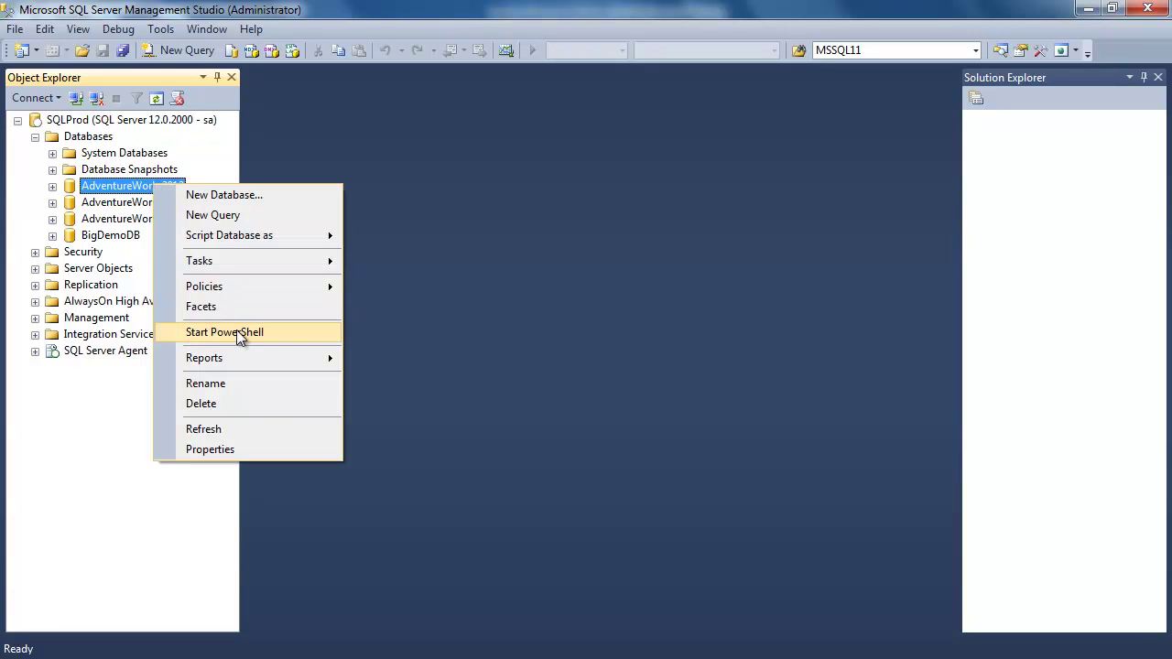
pyautogui.click(236, 403)
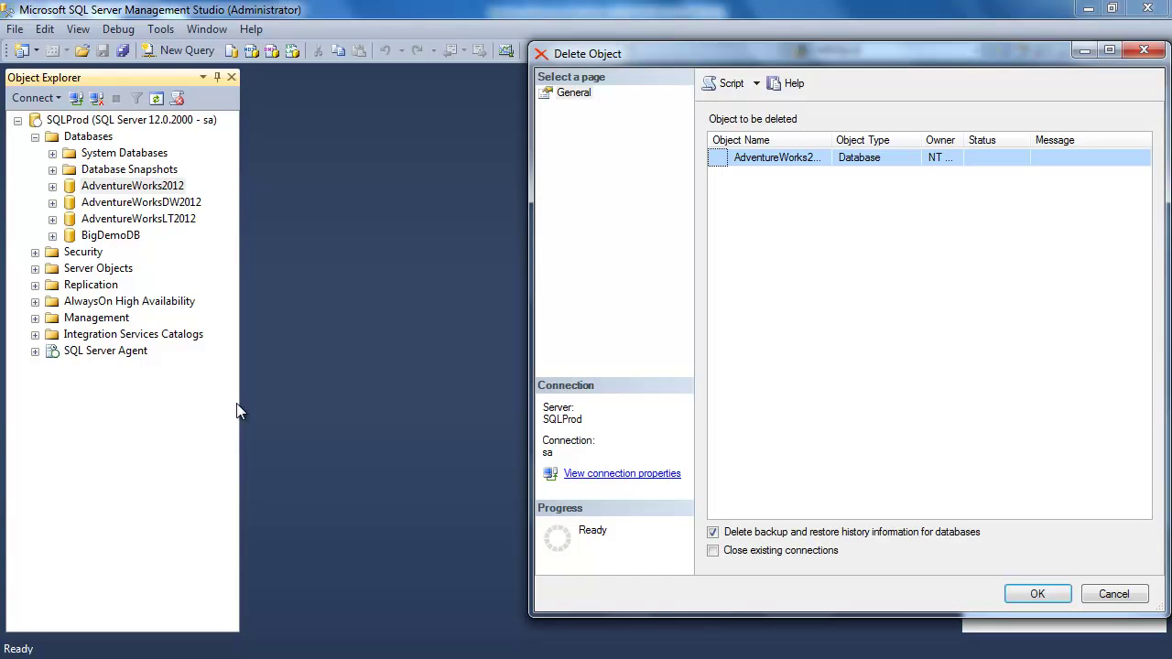
pyautogui.click(811, 551)
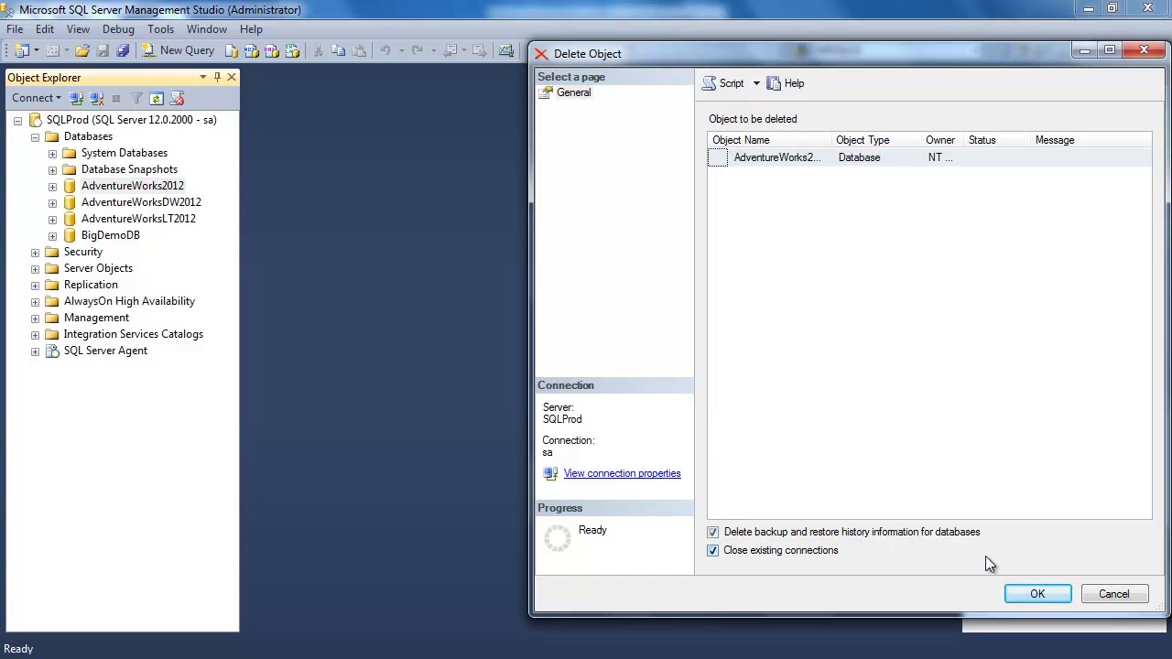
pyautogui.click(1032, 595)
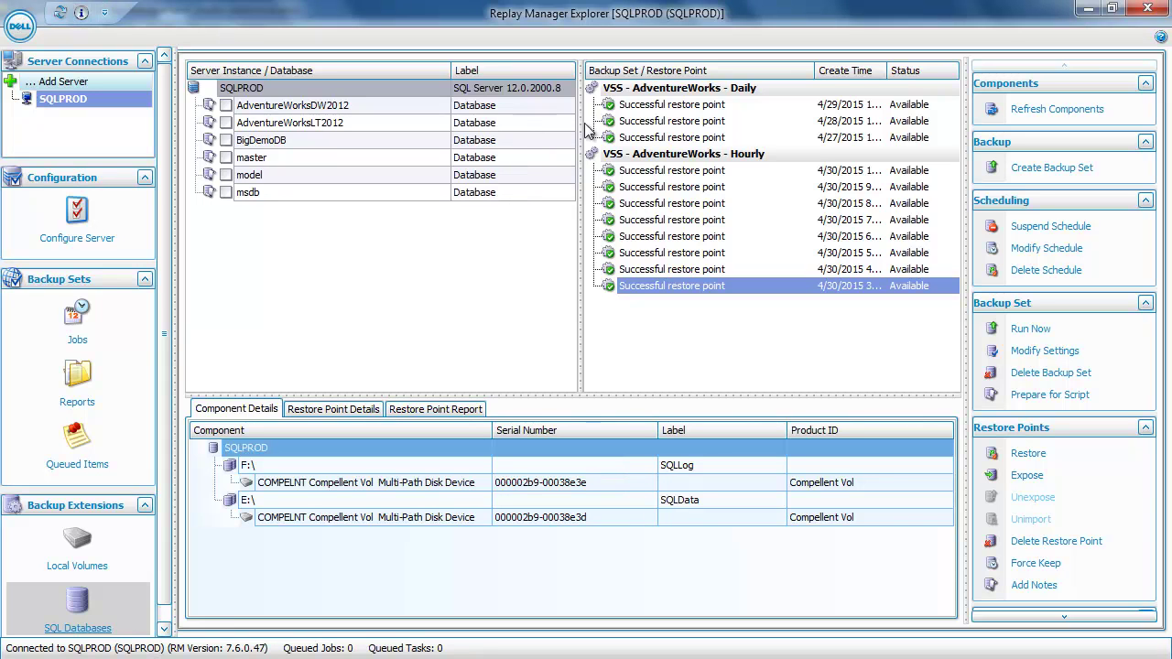
# Step: Start a restore from the latest VSS - AdventureWorks - Hourly restore point (4/30/2015 10:00:20 AM)
pyautogui.click(654, 174)
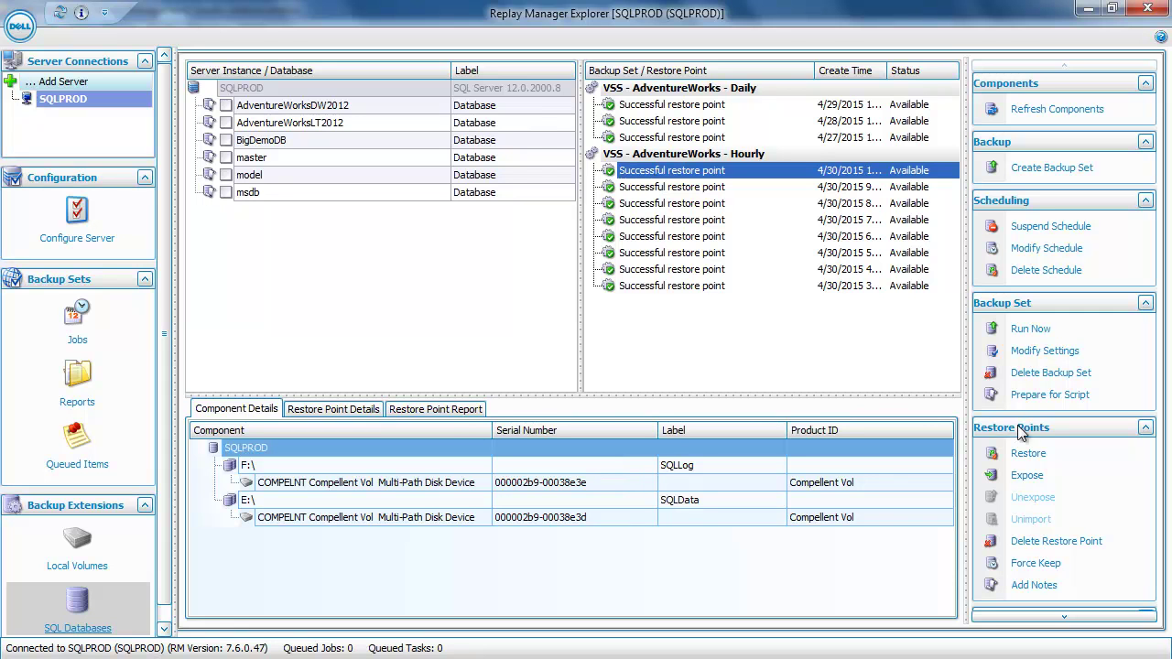
pyautogui.click(1030, 453)
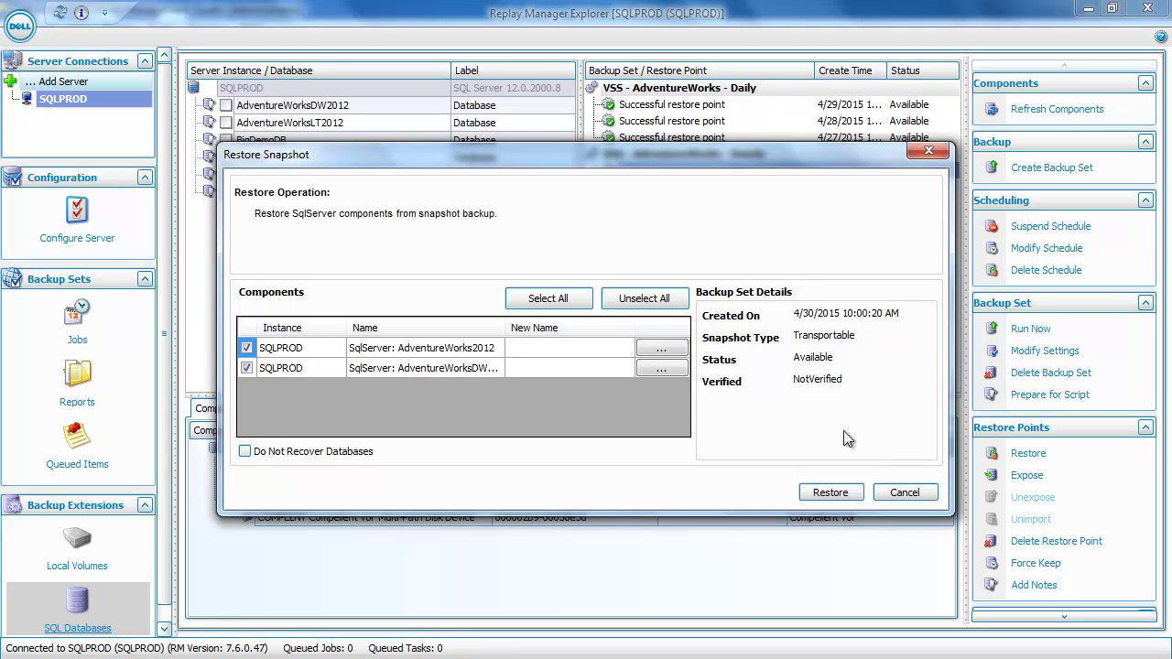
# Step: Restore only AdventureWorks2012 from the snapshot, then refresh the SSMS Databases folder
pyautogui.doubleClick(505, 331)
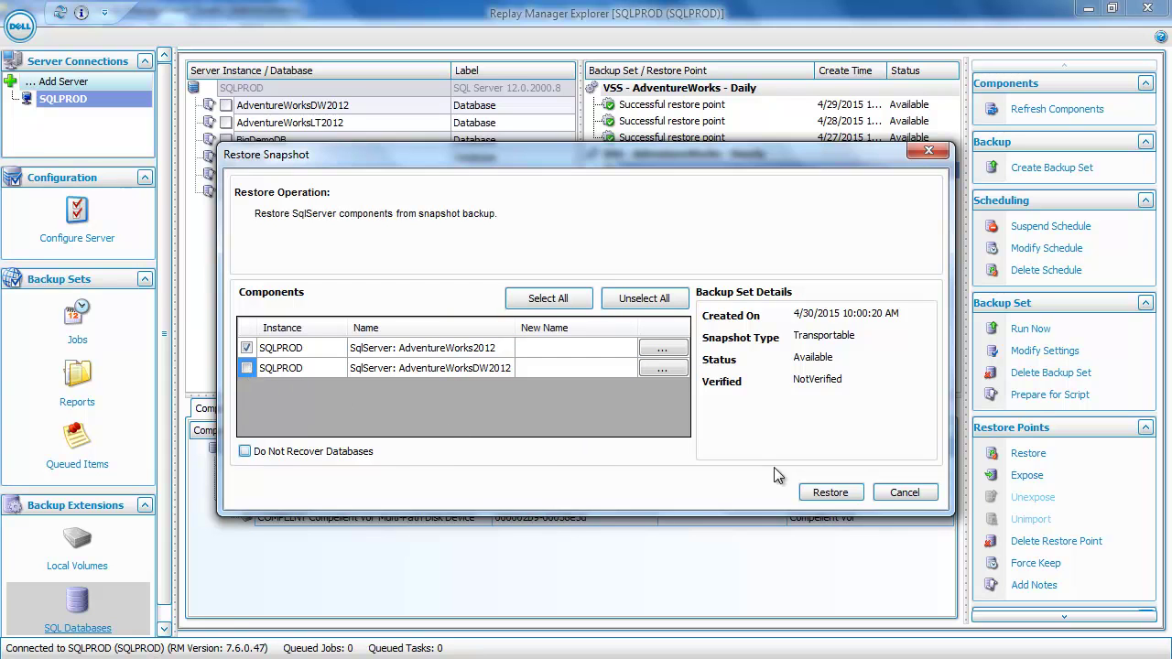
pyautogui.click(830, 493)
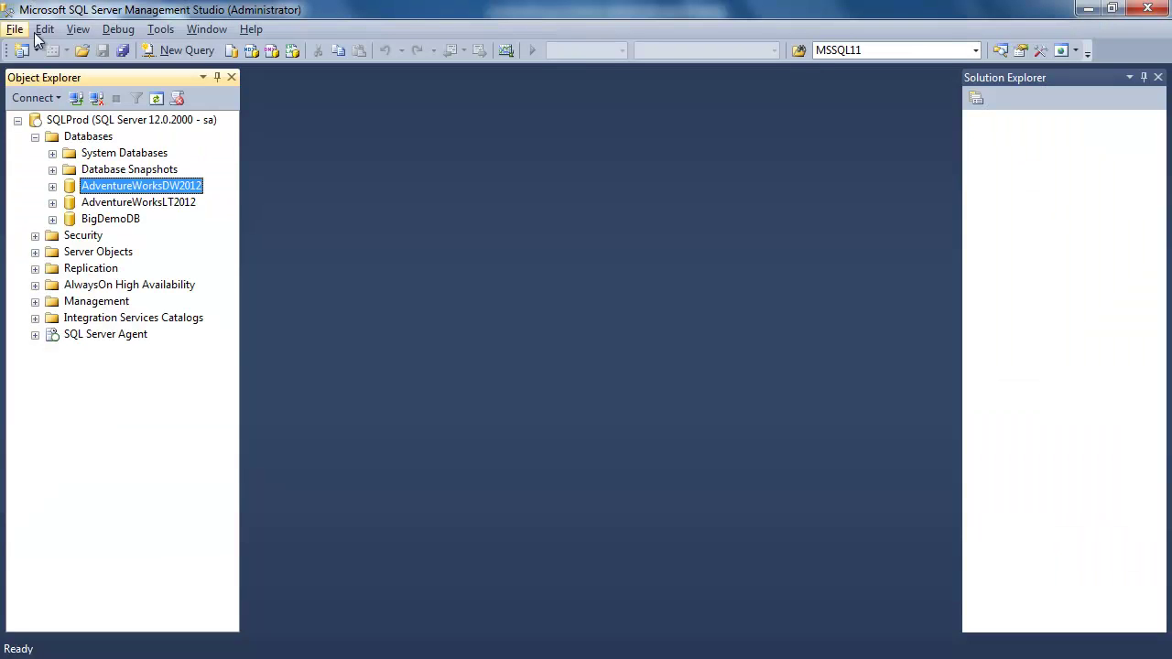
pyautogui.rightClick(81, 141)
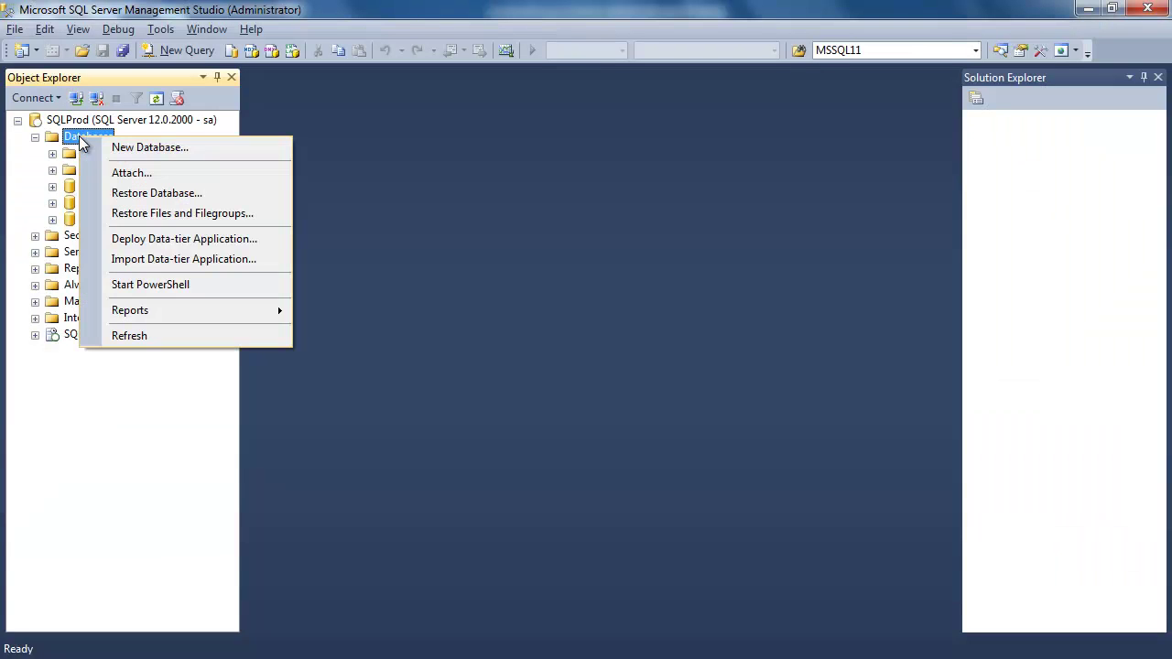
pyautogui.click(129, 336)
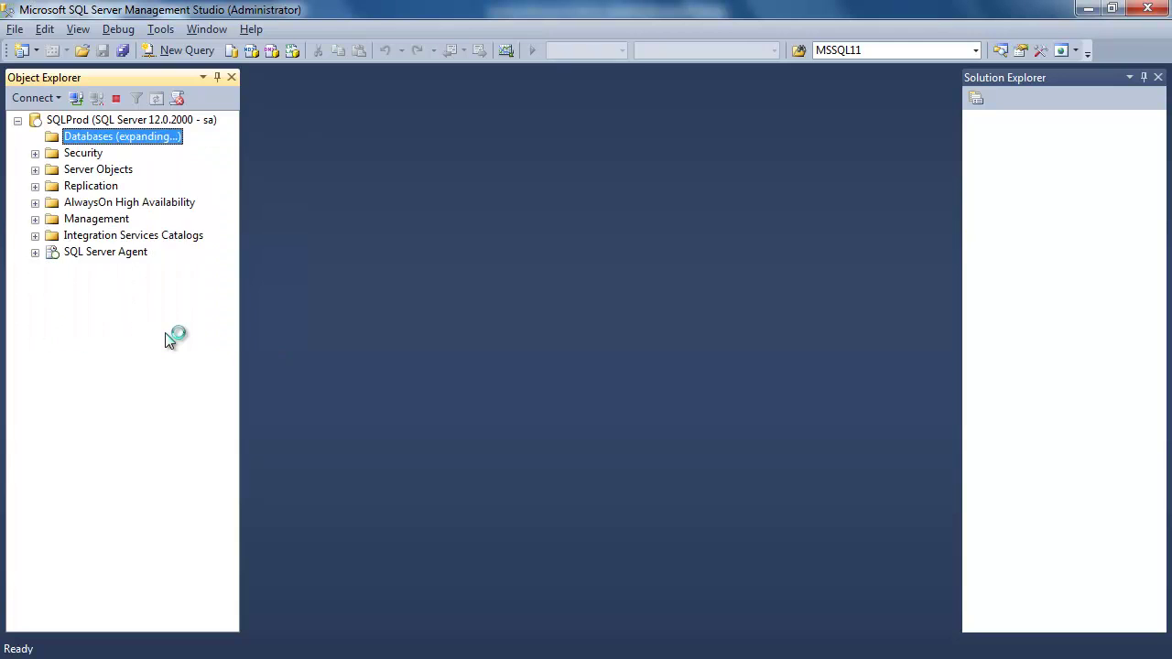